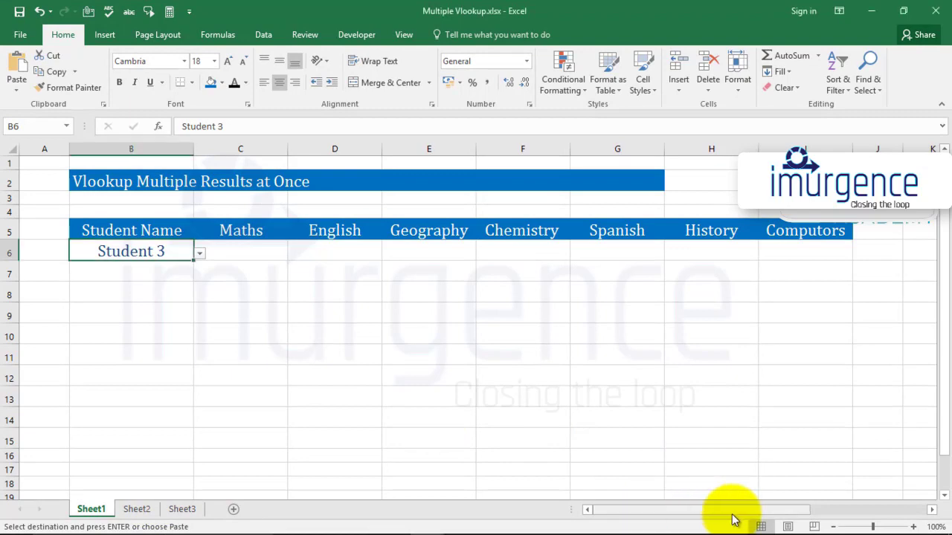
{"action": "left_click_drag", "start_coordinate": [796, 516], "coordinate": [935, 518]}
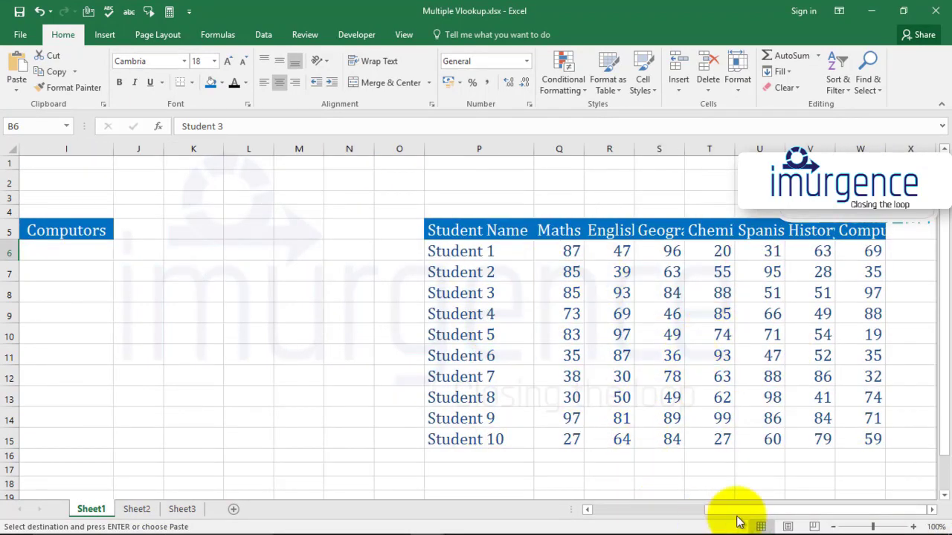
{"action": "left_click_drag", "start_coordinate": [737, 517], "coordinate": [593, 515]}
{"action": "left_click", "coordinate": [243, 256]}
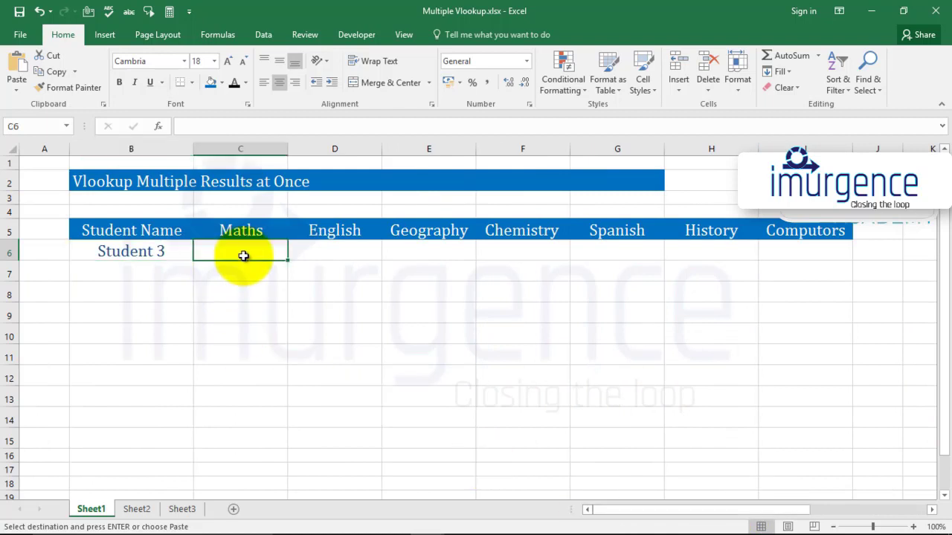
{"action": "type", "text": "="}
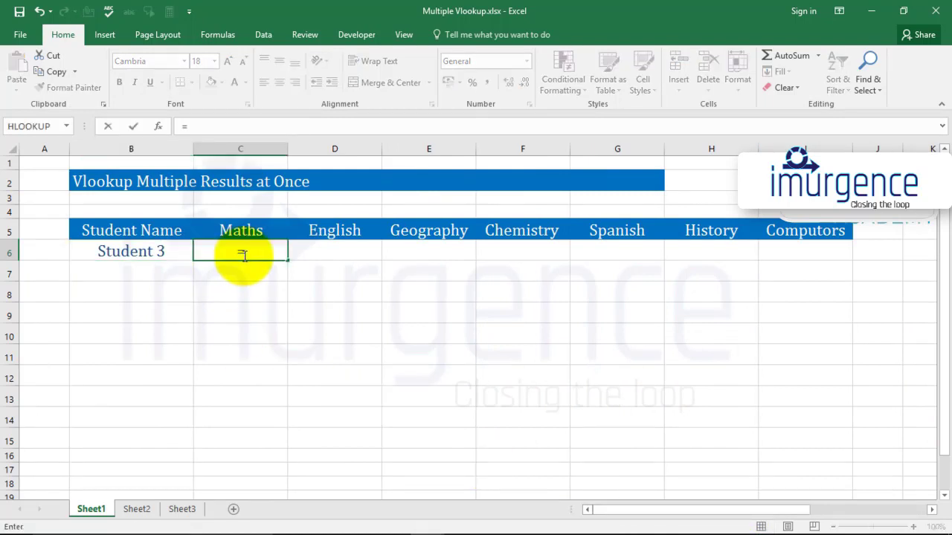
{"action": "key", "text": "Escape"}
{"action": "key", "text": "shift+Right"}
{"action": "key", "text": "shift+Right"}
{"action": "key", "text": "shift+Right"}
{"action": "key", "text": "shift+Right"}
{"action": "key", "text": "shift+Right"}
{"action": "key", "text": "shift+Right"}
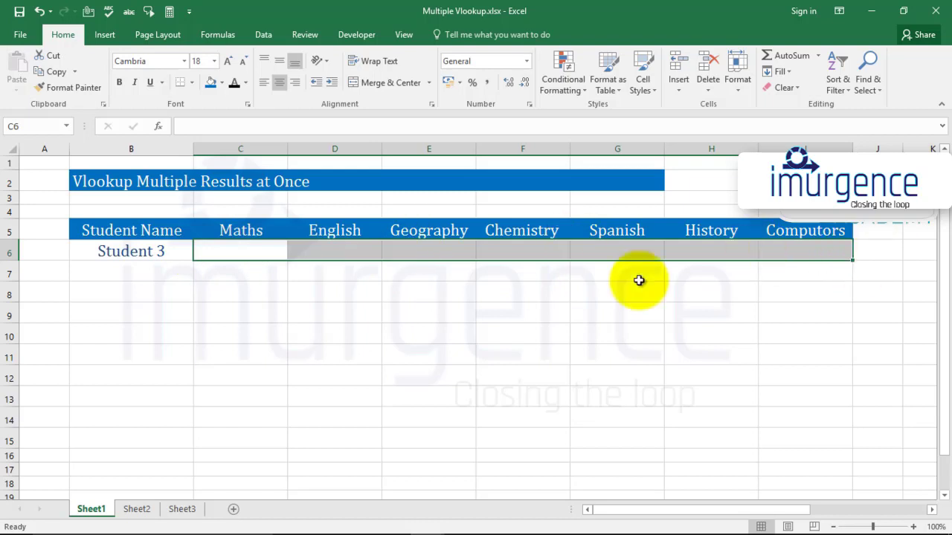
{"action": "left_click", "coordinate": [249, 249]}
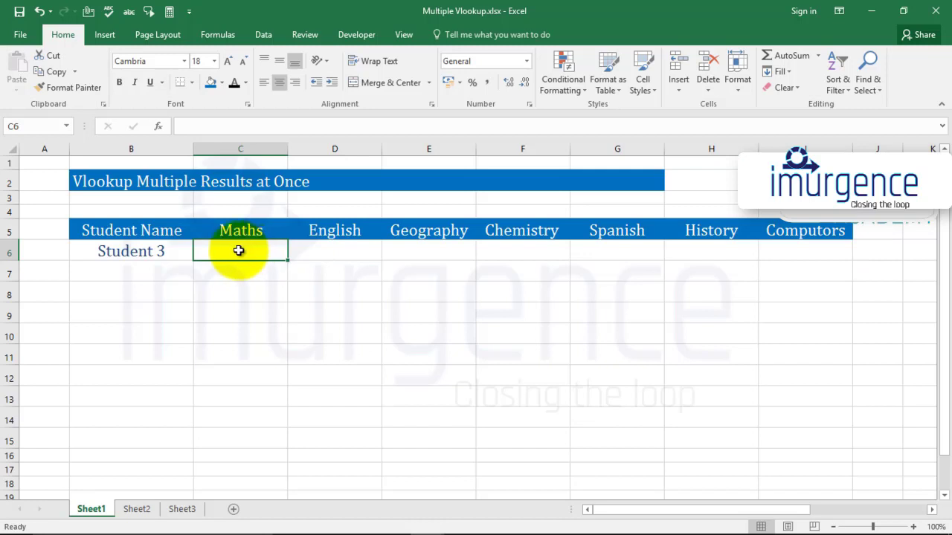
Begin a VLOOKUP formula over cells C6:I6 with the absolute reference $B$6 as lookup value
{"action": "key", "text": "shift+Right"}
{"action": "key", "text": "shift+Right"}
{"action": "key", "text": "shift+Right"}
{"action": "key", "text": "shift+Right"}
{"action": "key", "text": "shift+Right"}
{"action": "key", "text": "shift+Right"}
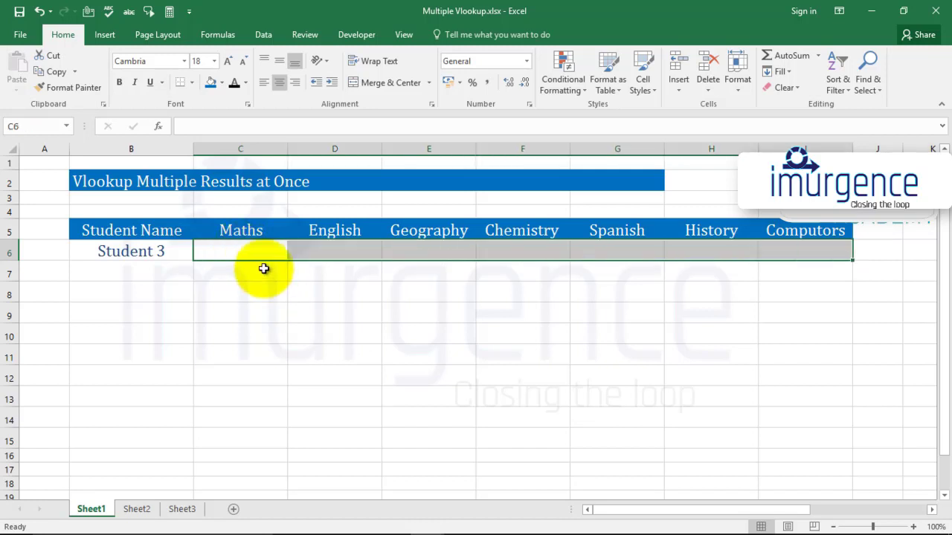
{"action": "key", "text": "F2"}
{"action": "type", "text": "="}
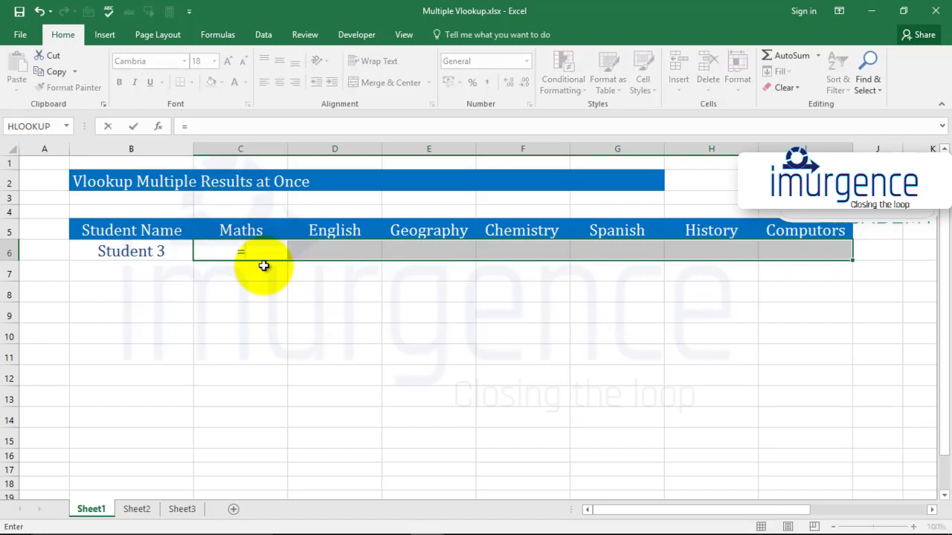
{"action": "type", "text": "vloo"}
{"action": "key", "text": "Tab"}
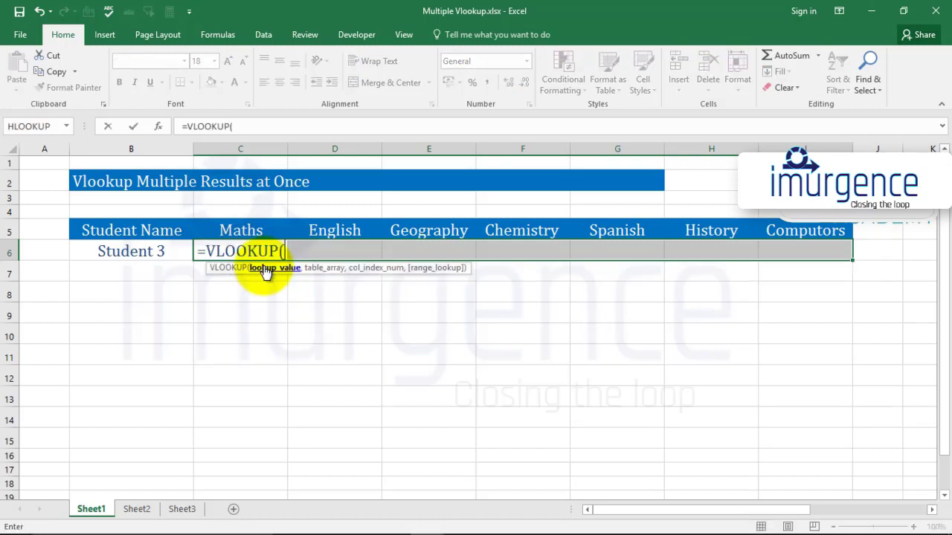
{"action": "left_click", "coordinate": [153, 250]}
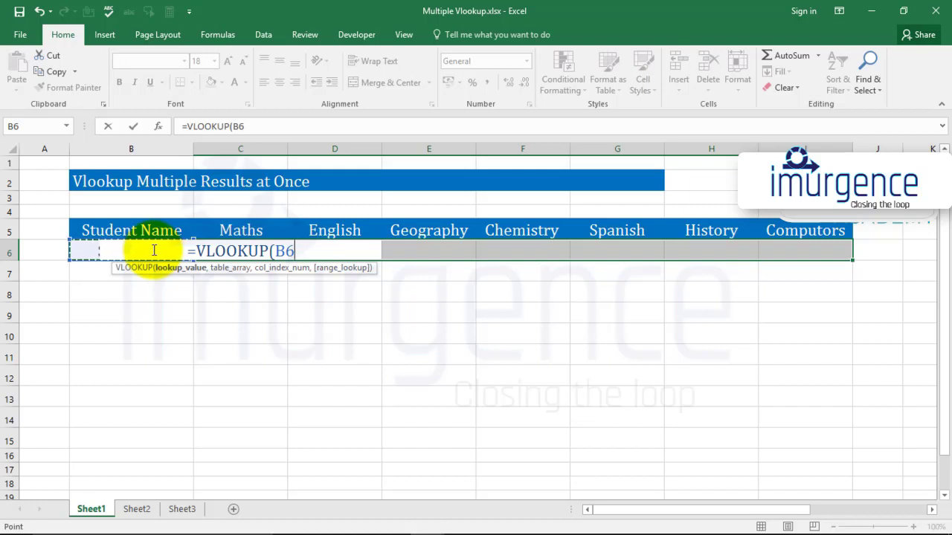
{"action": "key", "text": "F4"}
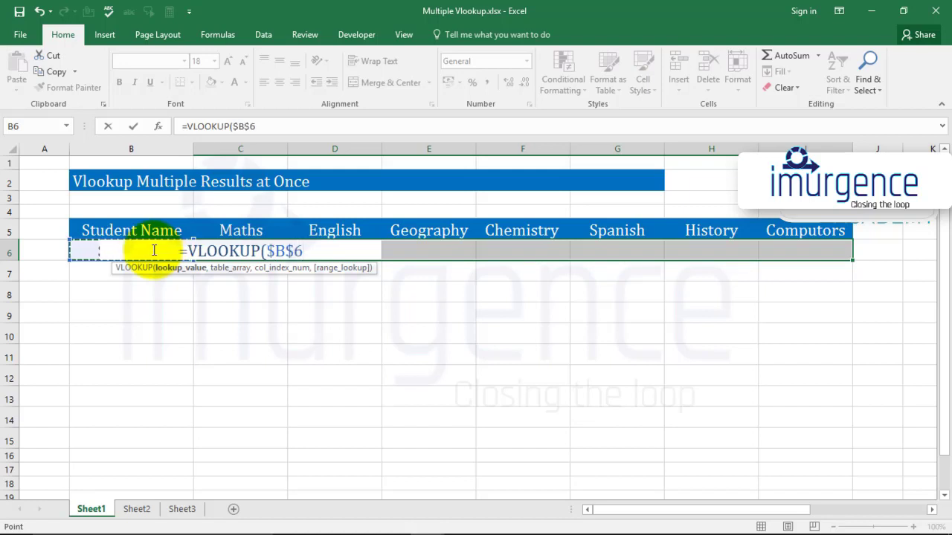
{"action": "type", "text": ","}
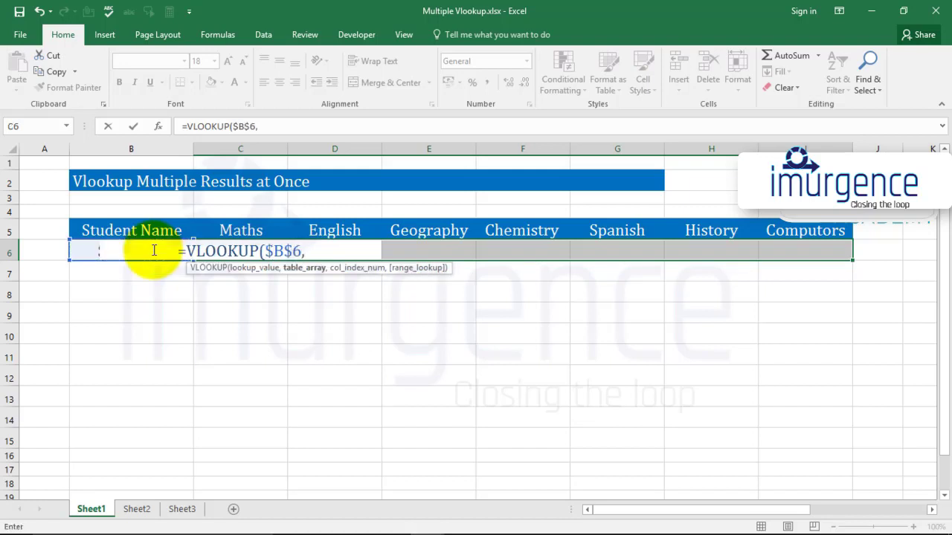
Give the VLOOKUP the whole student marks table, $P$5:$W$15, as an absolute table array
{"action": "left_click_drag", "start_coordinate": [703, 510], "coordinate": [811, 510]}
{"action": "left_click", "coordinate": [545, 228]}
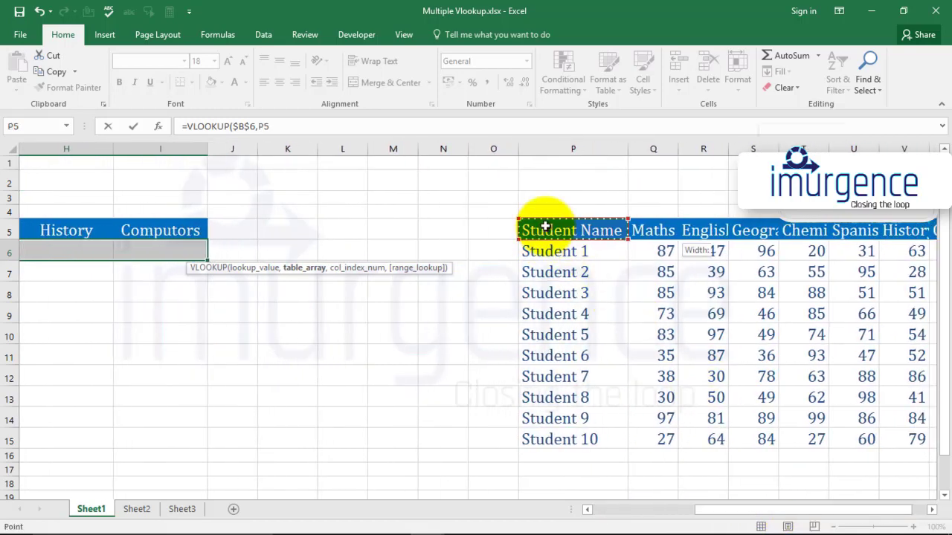
{"action": "left_click_drag", "start_coordinate": [545, 227], "coordinate": [888, 279]}
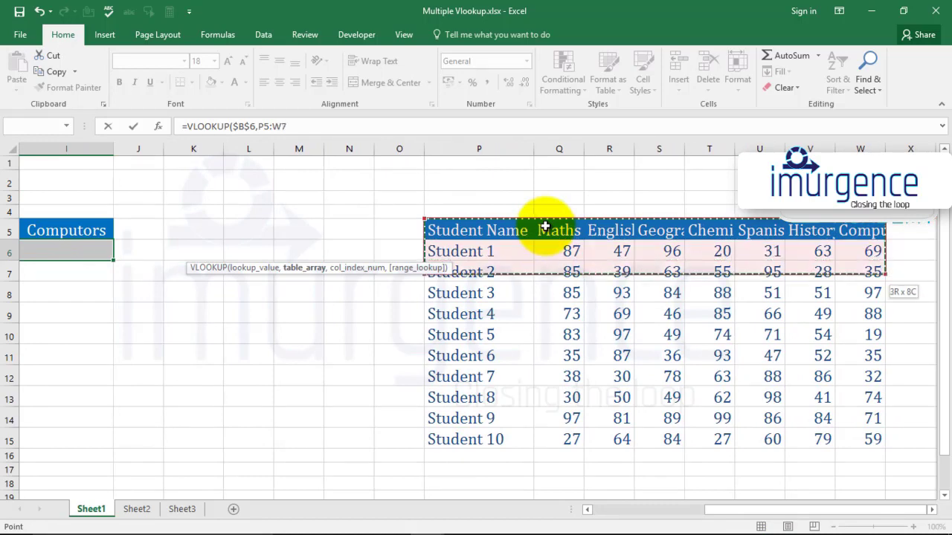
{"action": "key", "text": "shift+Down"}
{"action": "key", "text": "shift+Down"}
{"action": "key", "text": "shift+Down"}
{"action": "key", "text": "shift+Down"}
{"action": "key", "text": "shift+Down"}
{"action": "key", "text": "shift+Down"}
{"action": "key", "text": "shift+Down"}
{"action": "key", "text": "shift+Down"}
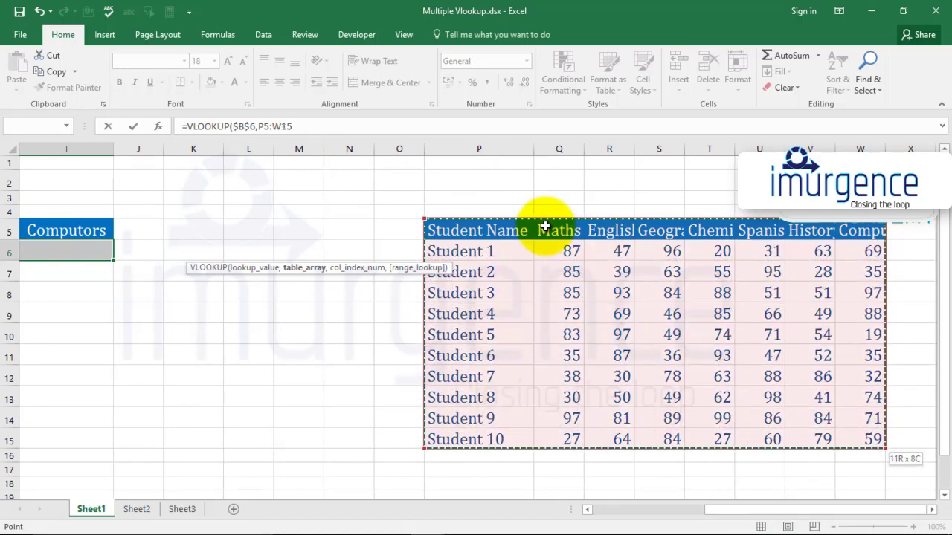
{"action": "key", "text": "F4"}
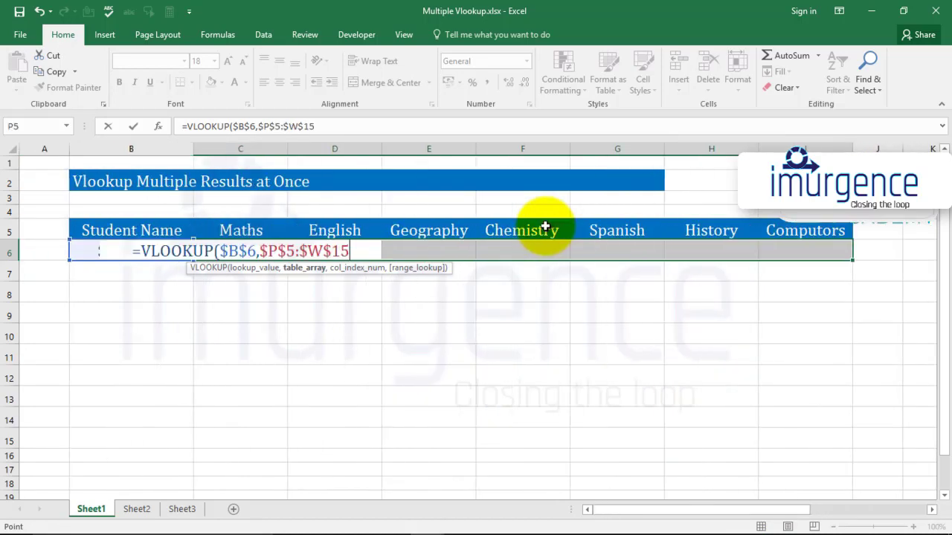
{"action": "type", "text": ","}
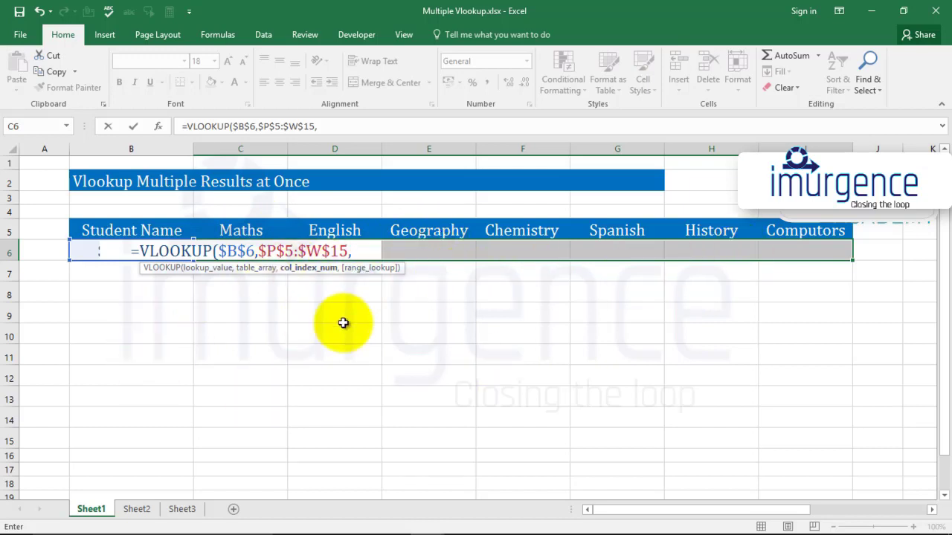
Use COLUMNS over the Student Name and Maths headers as the column index, with the range $B$5:C5 anchored at its start
{"action": "type", "text": "co"}
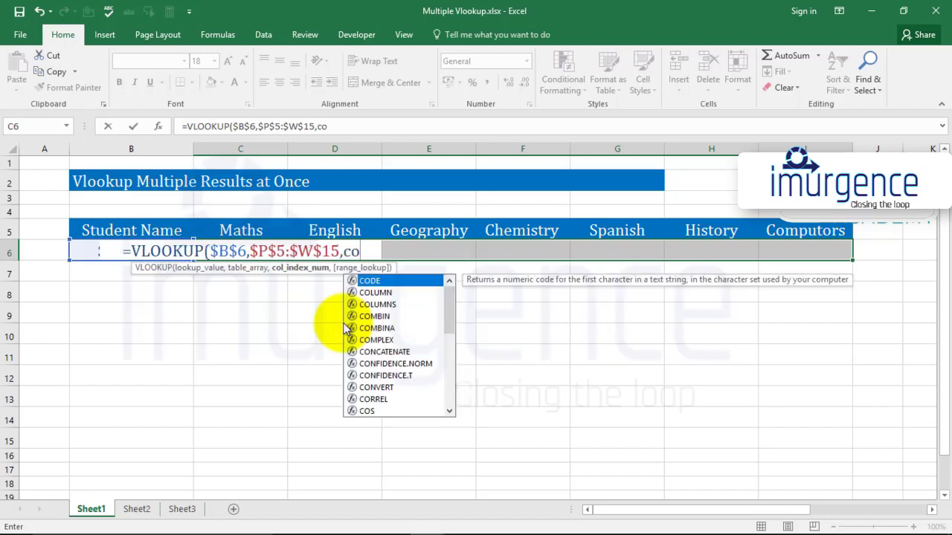
{"action": "type", "text": "lumn"}
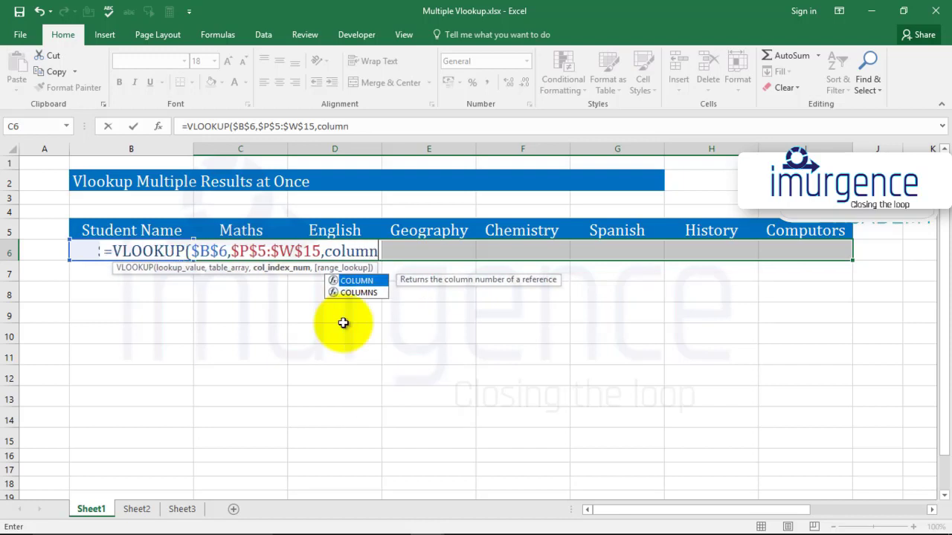
{"action": "key", "text": "Down"}
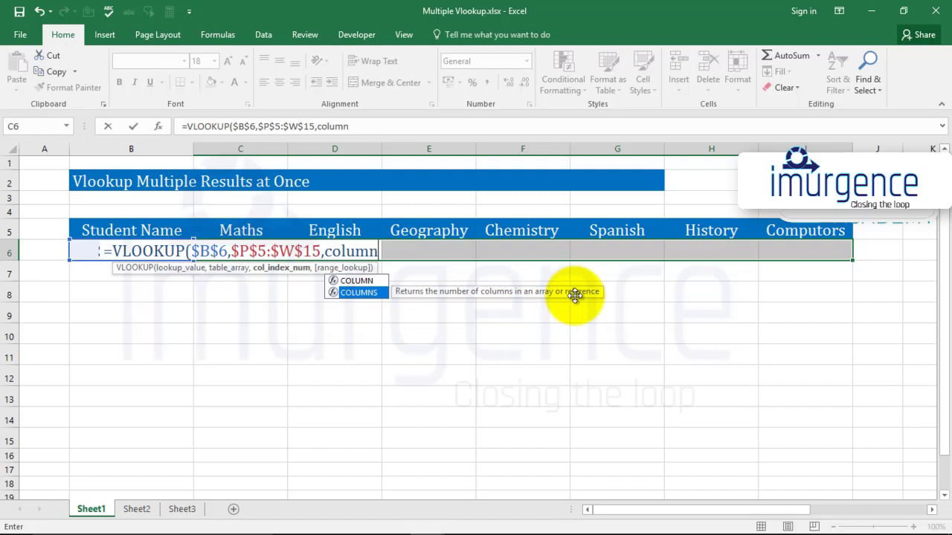
{"action": "key", "text": "Tab"}
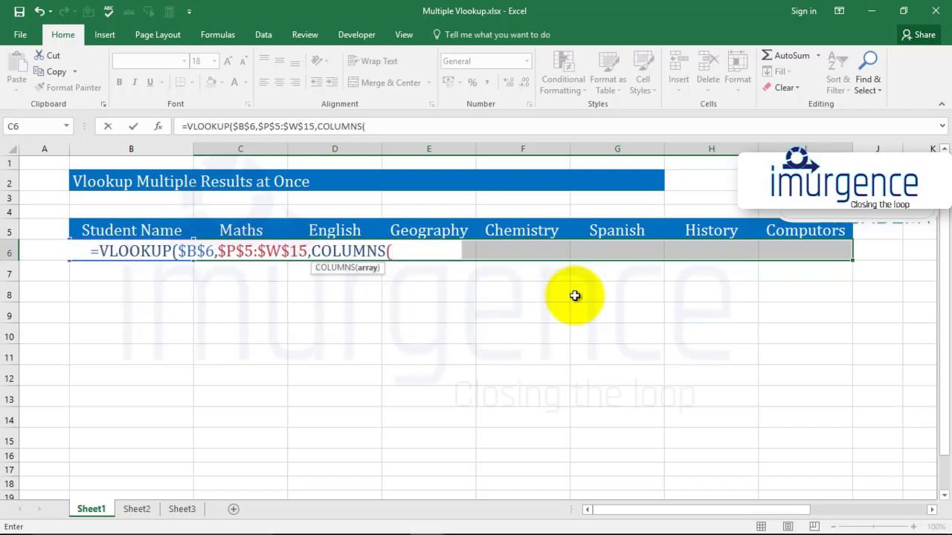
{"action": "key", "text": "Left"}
{"action": "key", "text": "Left"}
{"action": "key", "text": "Up"}
{"action": "key", "text": "Right"}
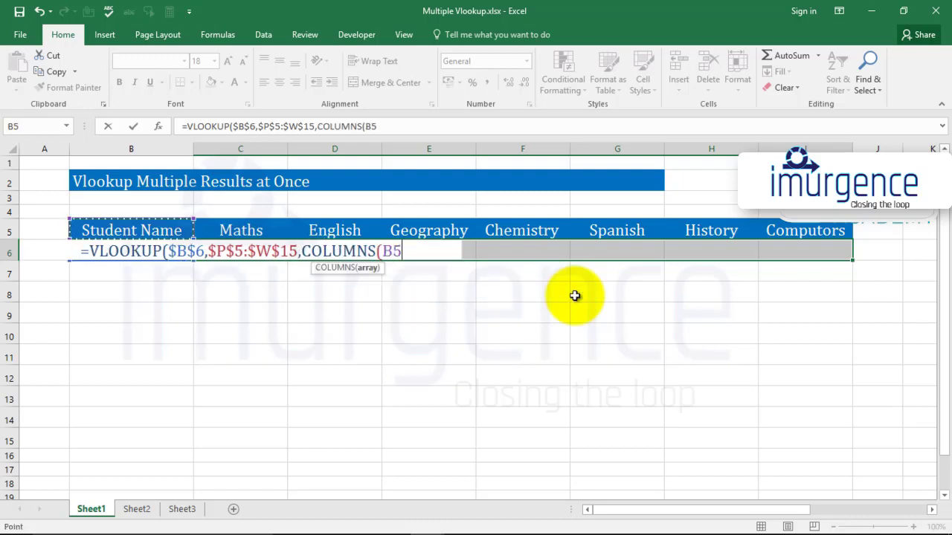
{"action": "key", "text": "shift+Right"}
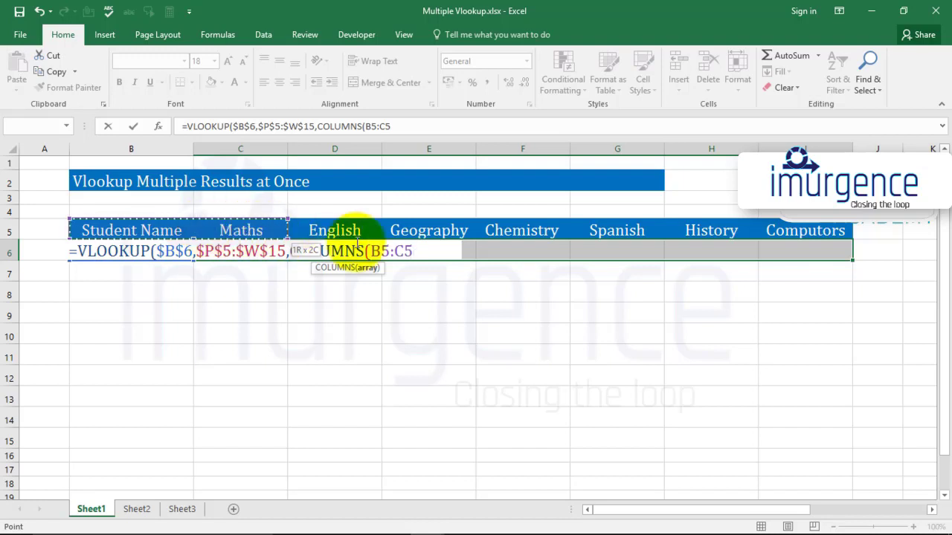
{"action": "left_click", "coordinate": [388, 251]}
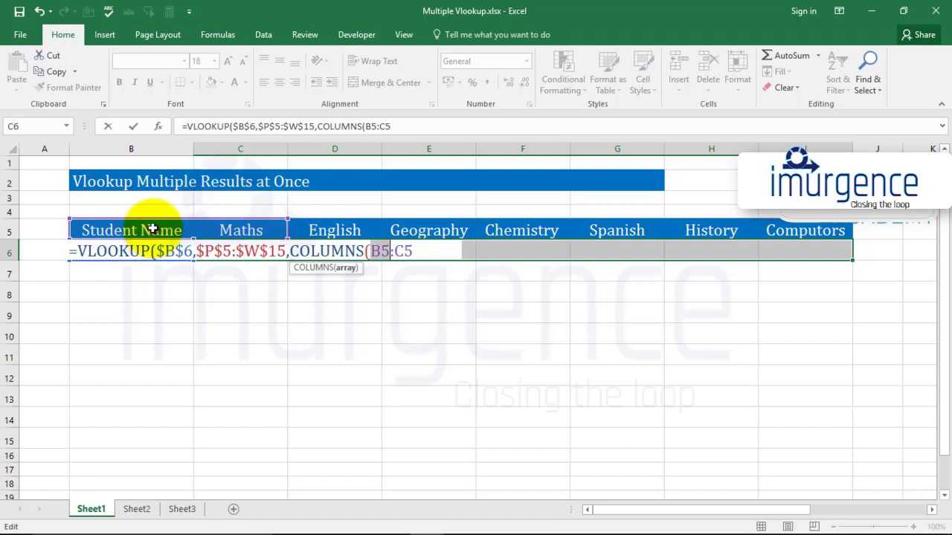
{"action": "key", "text": "F4"}
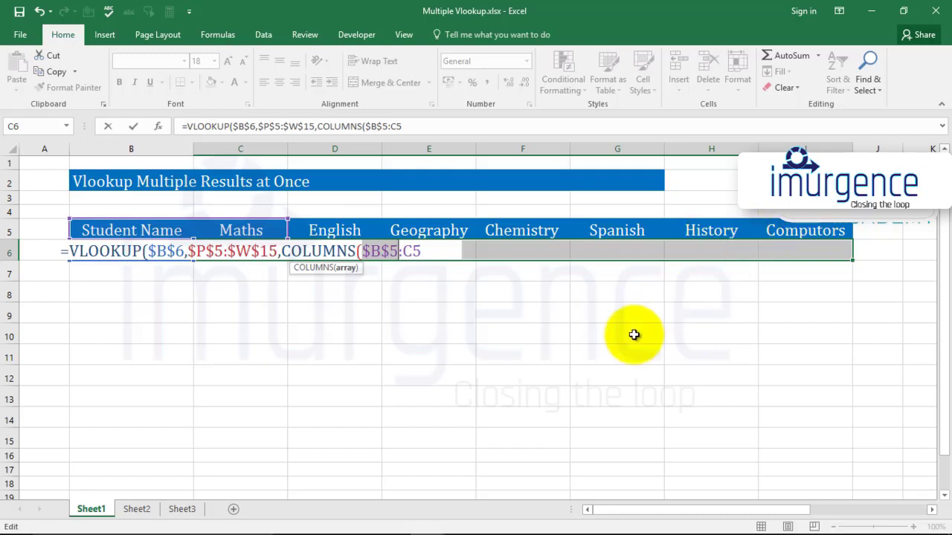
Close the COLUMNS function, set the range lookup to 0 for an exact match, and enter the formula in C6
{"action": "left_click", "coordinate": [442, 254]}
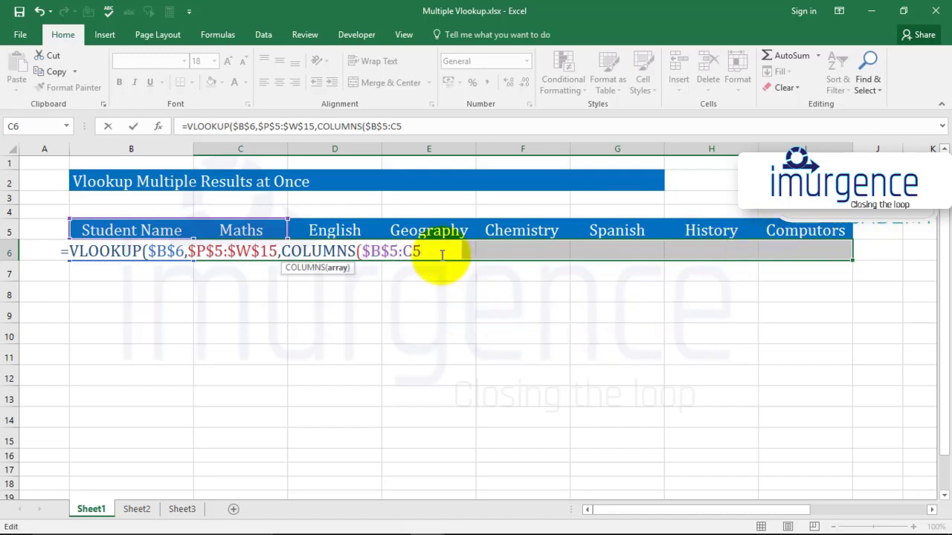
{"action": "type", "text": "),"}
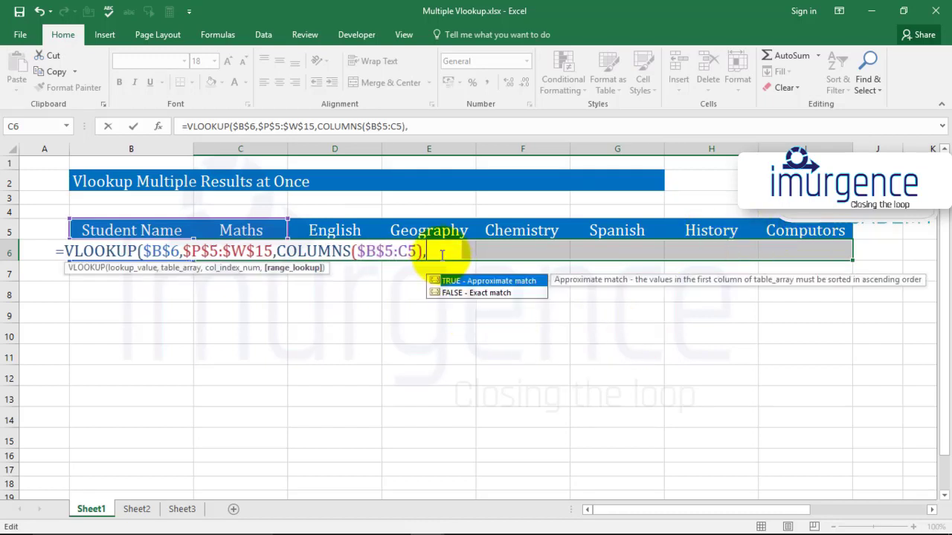
{"action": "type", "text": "0)"}
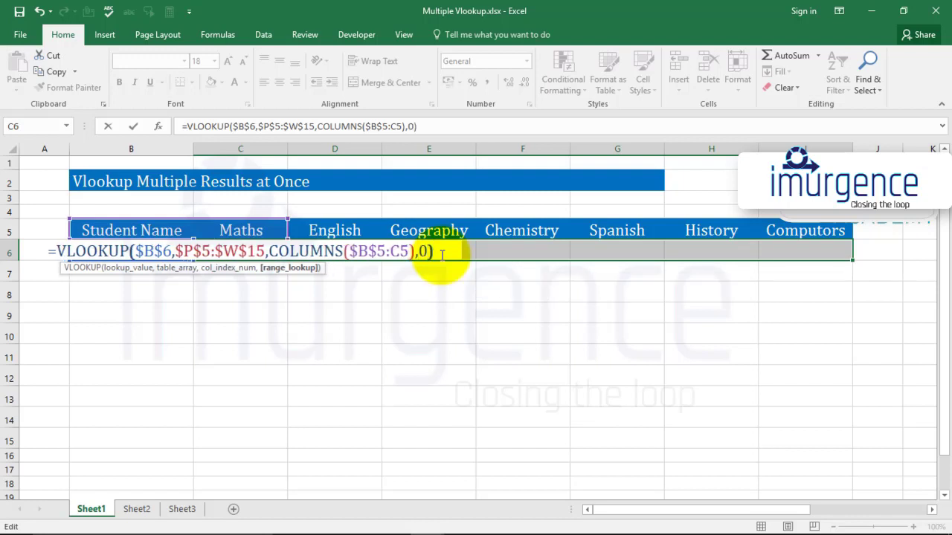
{"action": "key", "text": "Return"}
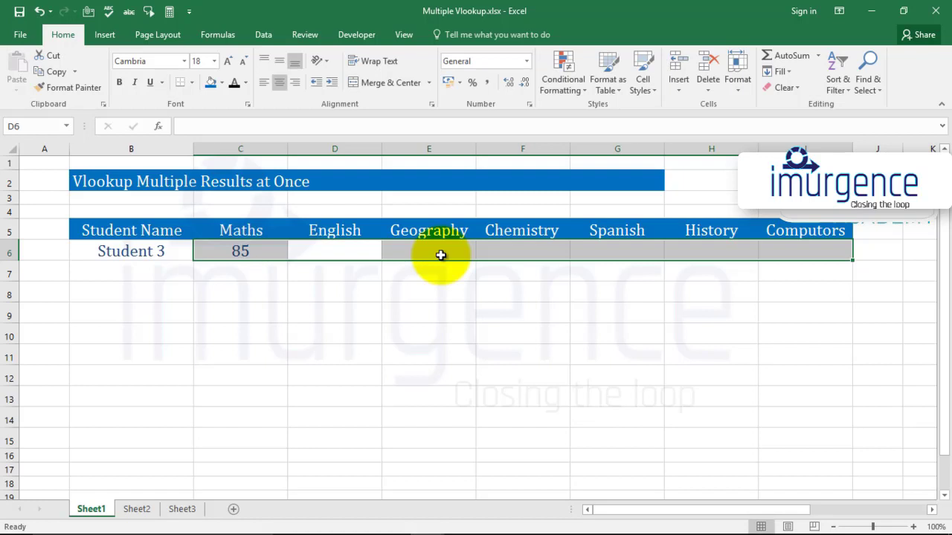
Delete the VLOOKUP formula from the Maths cell C6
{"action": "left_click", "coordinate": [441, 255]}
{"action": "key", "text": "Left"}
{"action": "key", "text": "Left"}
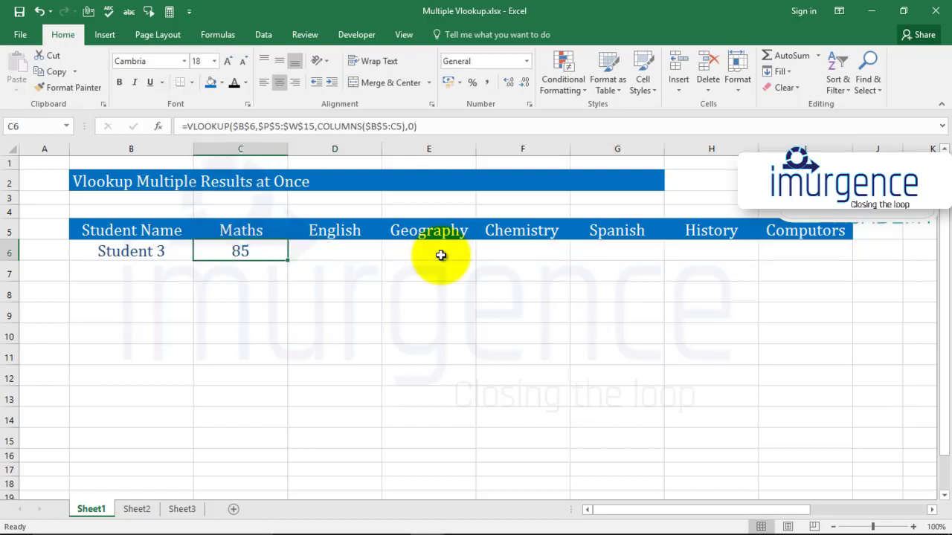
{"action": "key", "text": "Delete"}
Select the result cells C6:I6 and start a new VLOOKUP with $B$6 as the absolute lookup value
{"action": "key", "text": "shift+Right"}
{"action": "key", "text": "shift+Right"}
{"action": "key", "text": "shift+Right"}
{"action": "key", "text": "shift+Right"}
{"action": "key", "text": "shift+Right"}
{"action": "key", "text": "shift+Right"}
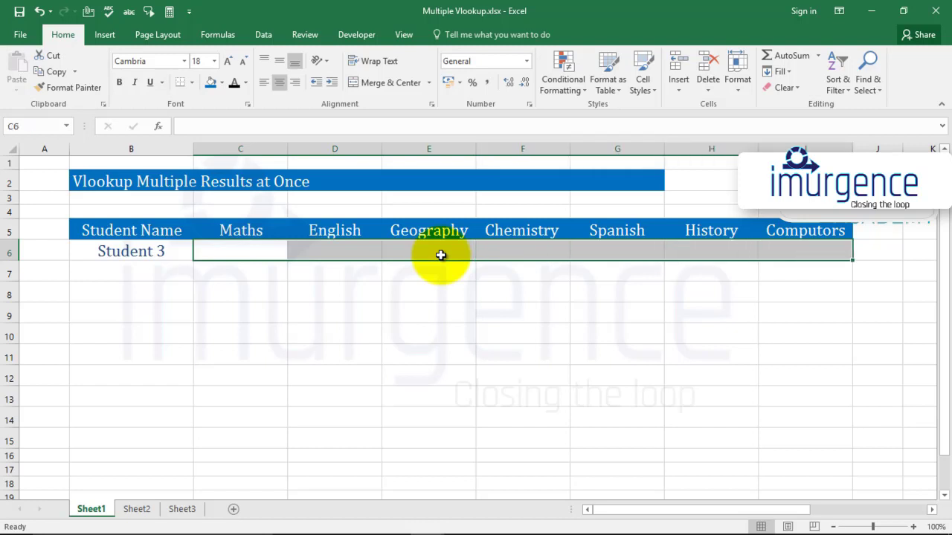
{"action": "type", "text": "=vlo"}
{"action": "key", "text": "Tab"}
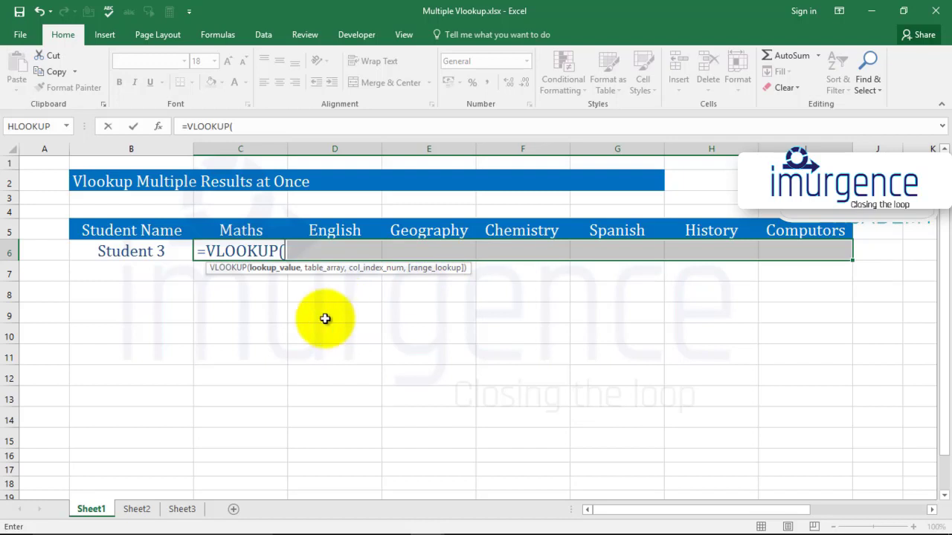
{"action": "left_click", "coordinate": [139, 252]}
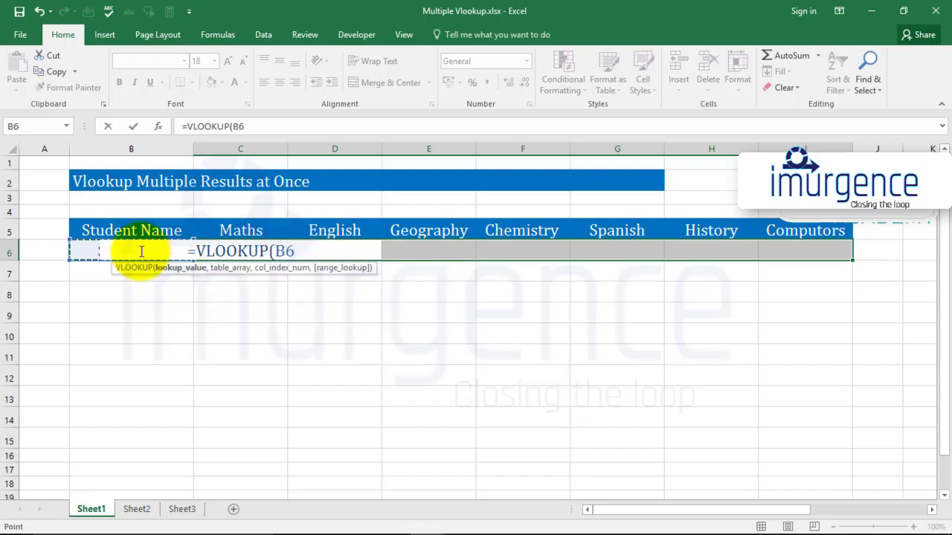
{"action": "key", "text": "F2"}
{"action": "key", "text": "F4"}
{"action": "type", "text": ","}
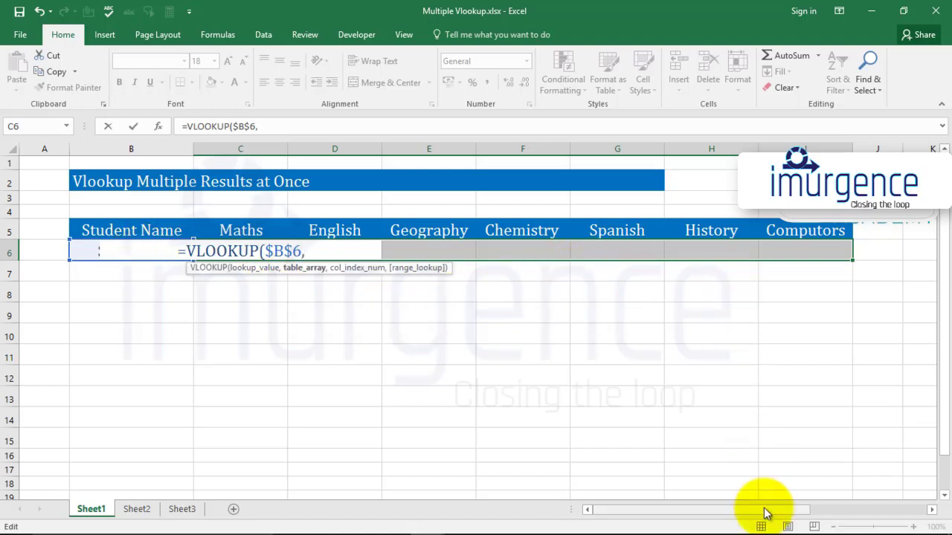
Set the new formula's table array to the absolute range $P$5:$W$15 covering the student marks table
{"action": "left_click_drag", "start_coordinate": [760, 510], "coordinate": [904, 509]}
{"action": "left_click_drag", "start_coordinate": [462, 231], "coordinate": [817, 230]}
{"action": "key", "text": "shift+Right"}
{"action": "key", "text": "shift+Down"}
{"action": "key", "text": "shift+Down"}
{"action": "key", "text": "shift+Down"}
{"action": "key", "text": "shift+Down"}
{"action": "key", "text": "shift+Down"}
{"action": "key", "text": "shift+Down"}
{"action": "key", "text": "shift+Down"}
{"action": "key", "text": "shift+Down"}
{"action": "key", "text": "shift+Down"}
{"action": "key", "text": "shift+Down"}
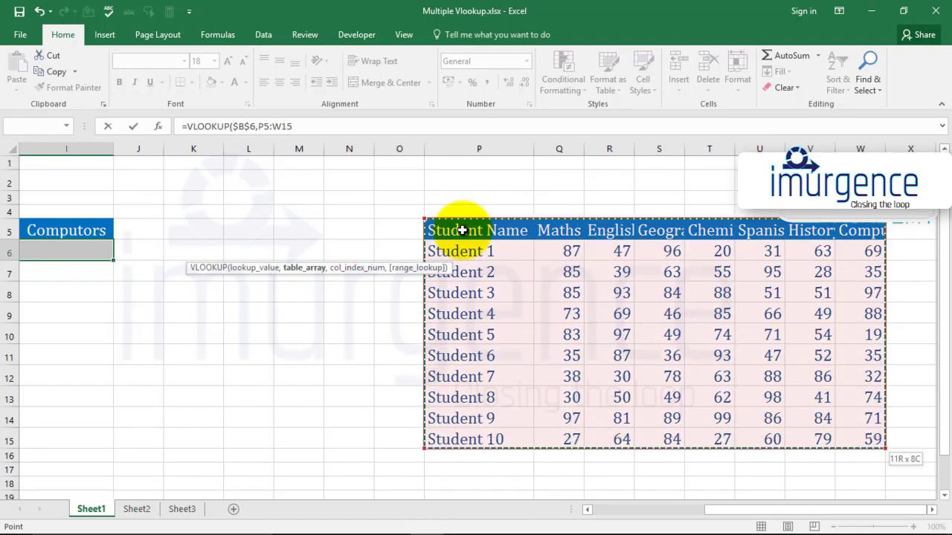
{"action": "key", "text": "F4"}
{"action": "type", "text": ","}
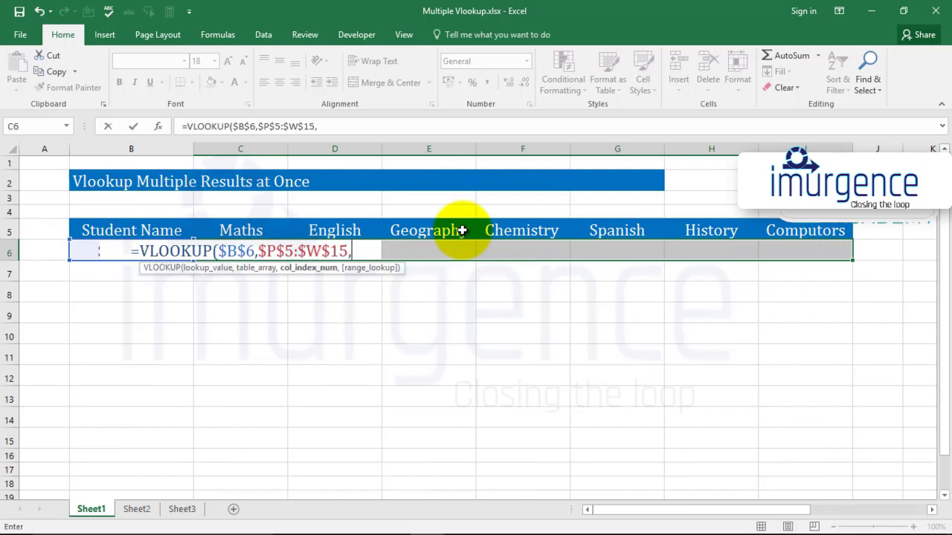
{"action": "type", "text": "colu"}
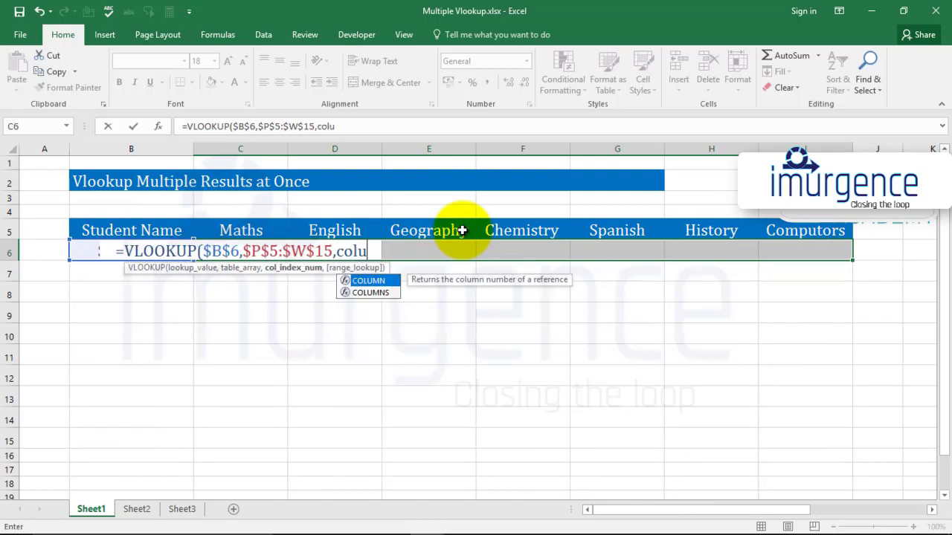
Use the COLUMNS function as the column index, with the header range $B$5:C5 anchored only at its first cell
{"action": "key", "text": "Down"}
{"action": "key", "text": "Tab"}
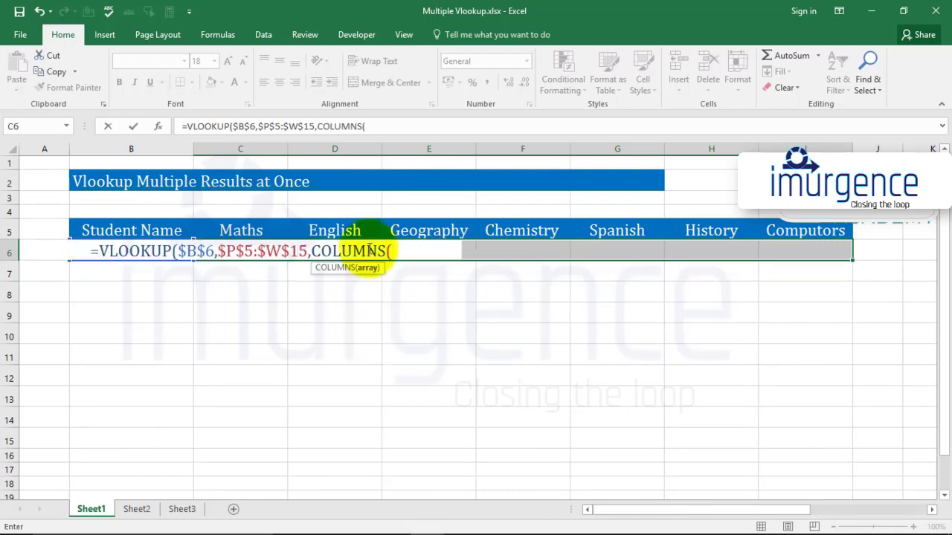
{"action": "left_click_drag", "start_coordinate": [96, 231], "coordinate": [218, 227]}
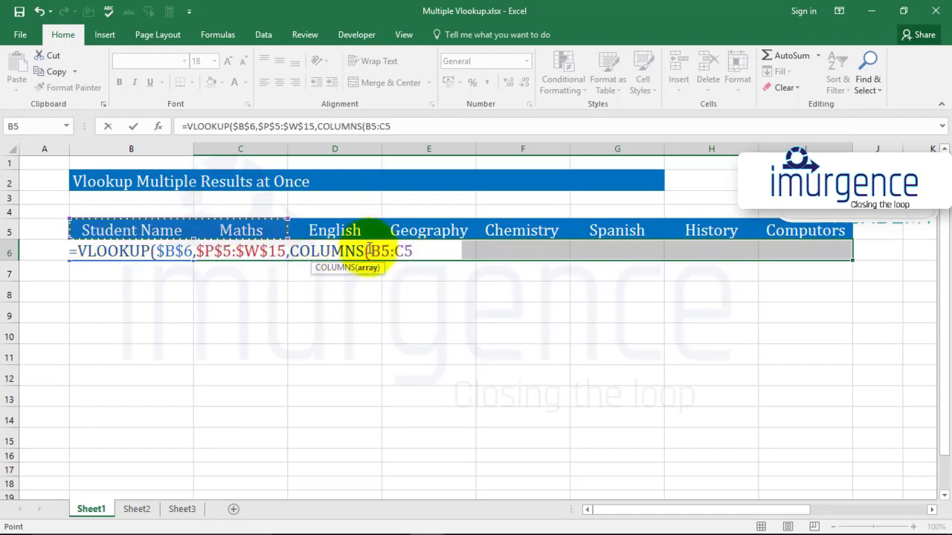
{"action": "left_click", "coordinate": [390, 251]}
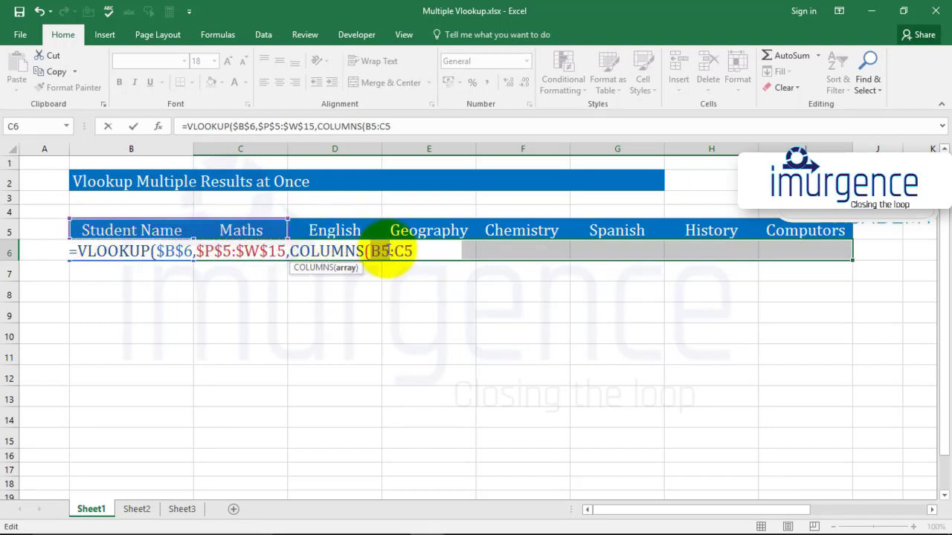
{"action": "key", "text": "F4"}
Close the COLUMNS function, set the range lookup to 0, and enter the formula in all selected cells C6:I6 at once
{"action": "left_click", "coordinate": [420, 251]}
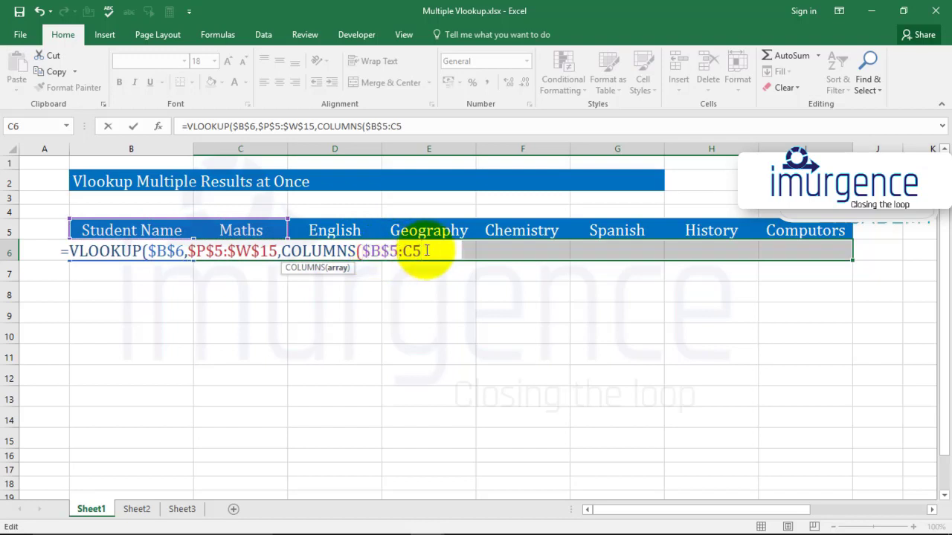
{"action": "type", "text": ","}
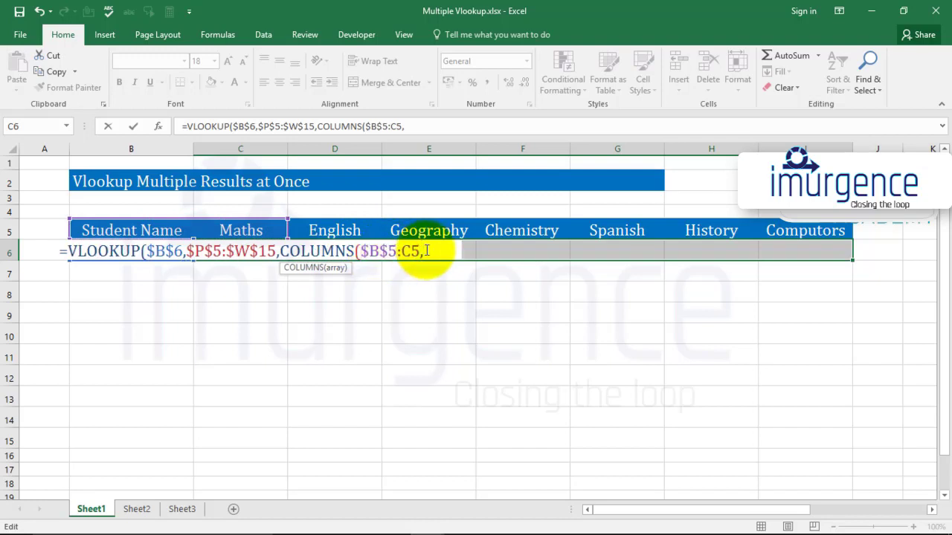
{"action": "key", "text": "BackSpace"}
{"action": "type", "text": ")"}
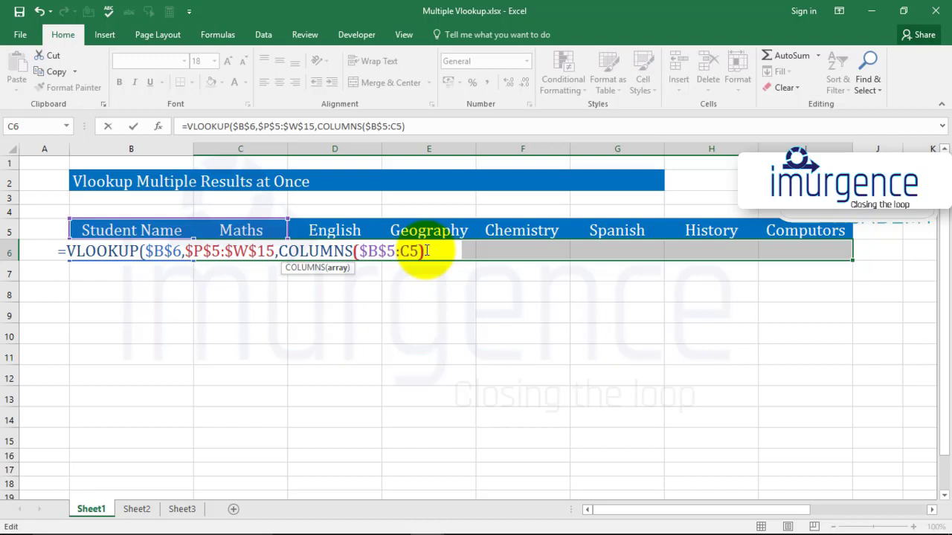
{"action": "type", "text": ",0"}
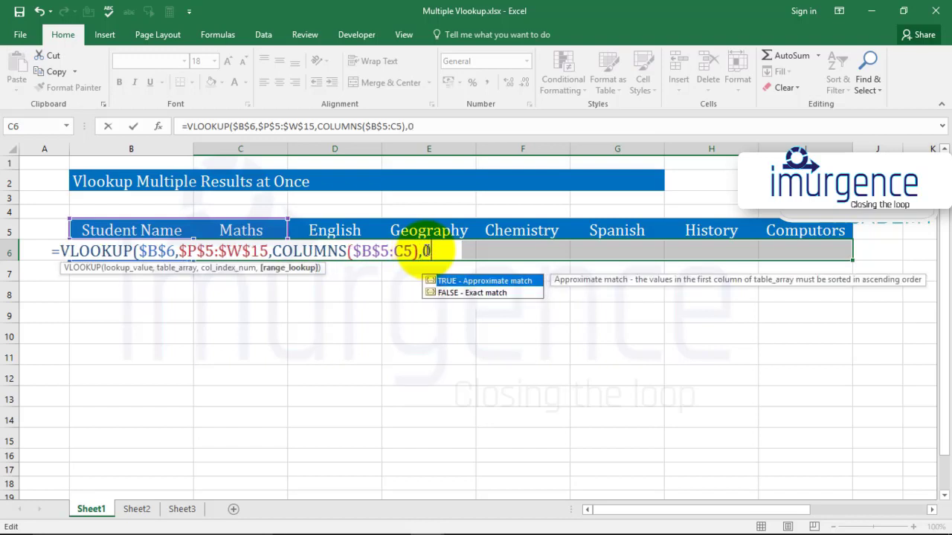
{"action": "type", "text": ")"}
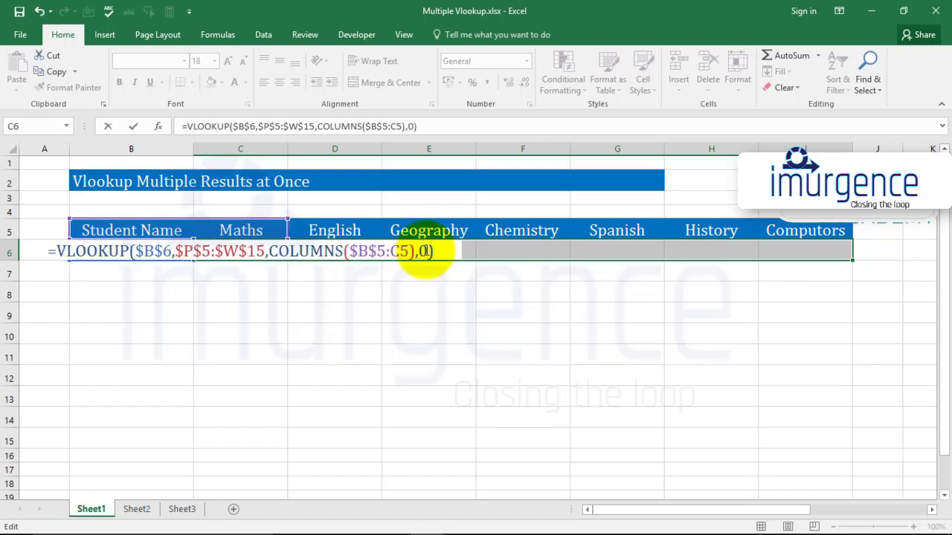
{"action": "key", "text": "ctrl+Return"}
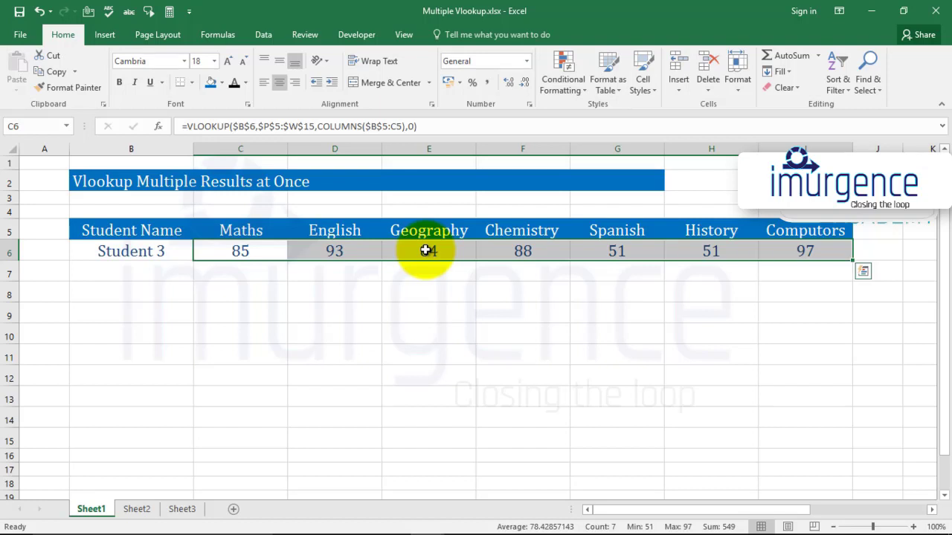
Examine the formulas in the Maths, English and Geography result cells to compare their COLUMNS ranges
{"action": "left_click", "coordinate": [245, 252]}
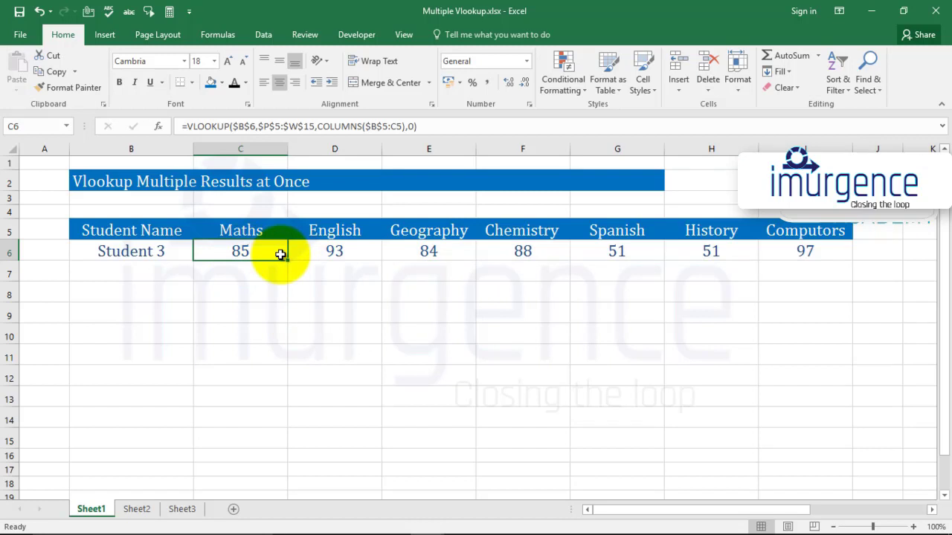
{"action": "double_click", "coordinate": [280, 254]}
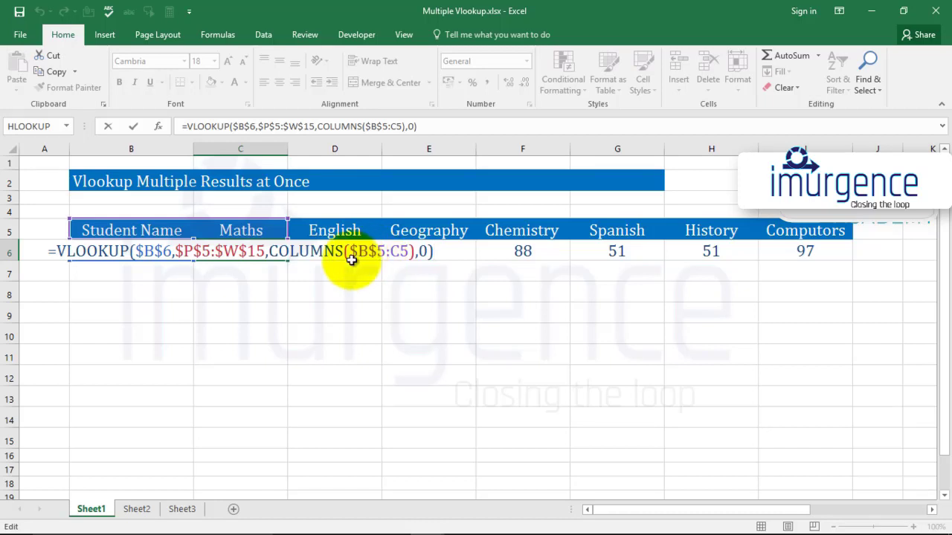
{"action": "key", "text": "Escape"}
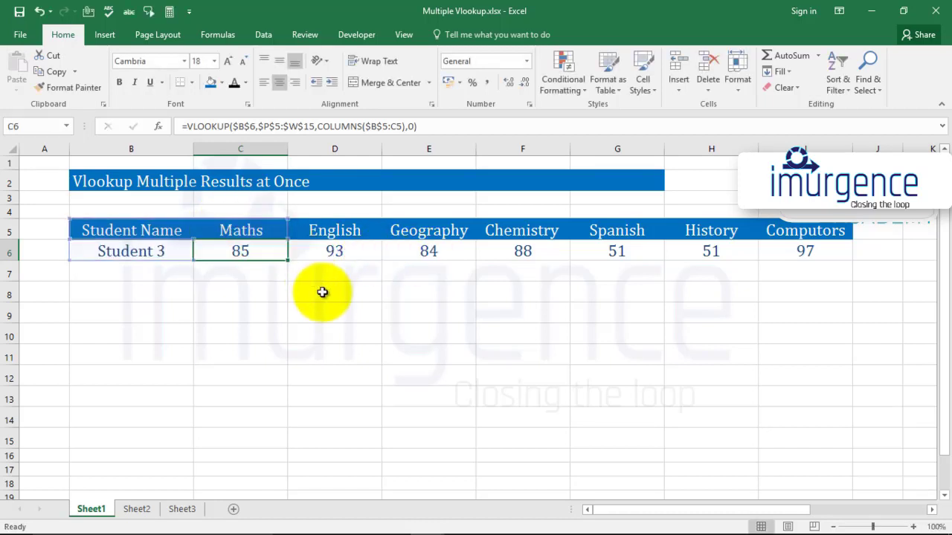
{"action": "left_click", "coordinate": [331, 251]}
{"action": "double_click", "coordinate": [331, 252]}
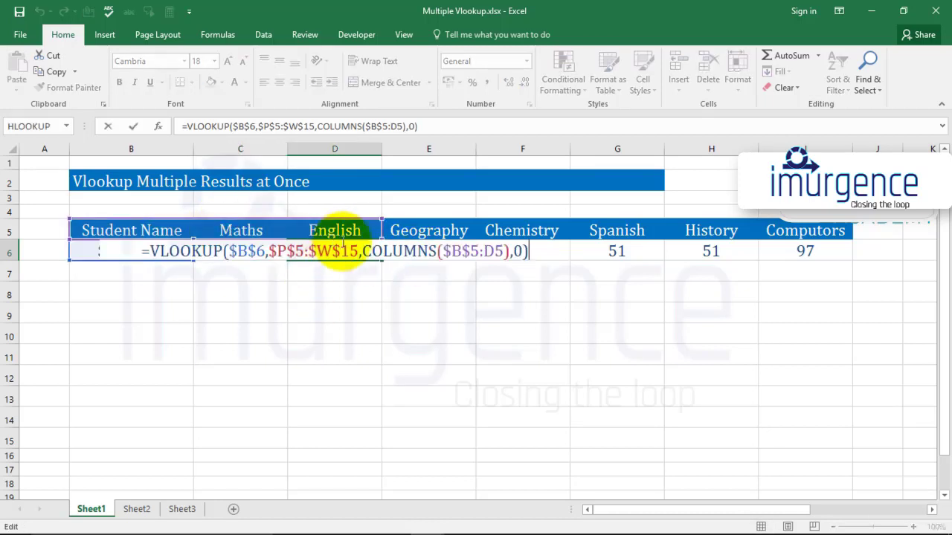
{"action": "key", "text": "Escape"}
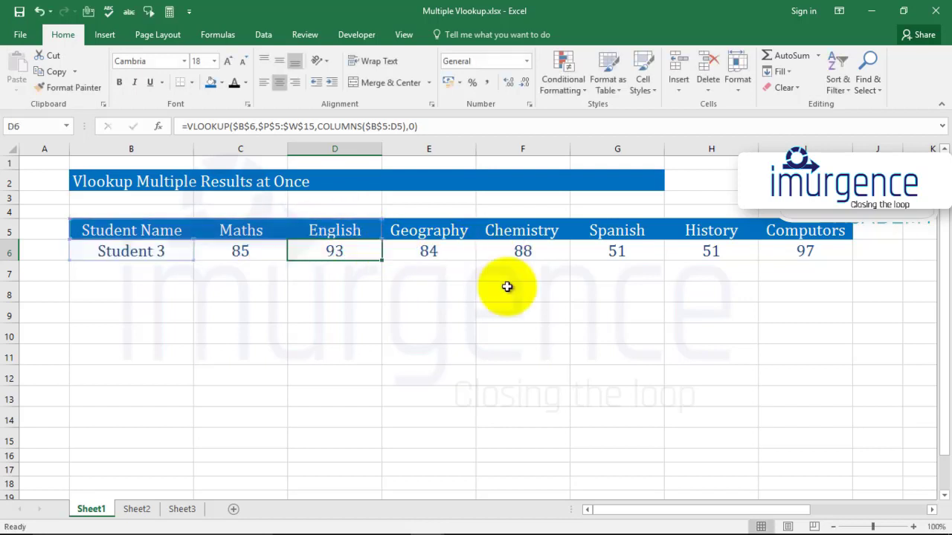
{"action": "left_click", "coordinate": [450, 252]}
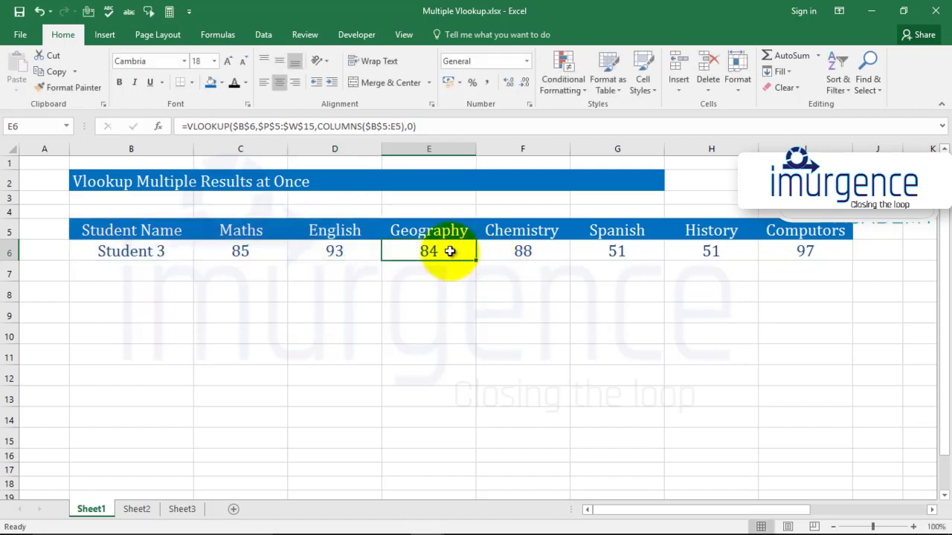
{"action": "double_click", "coordinate": [450, 252]}
{"action": "key", "text": "Escape"}
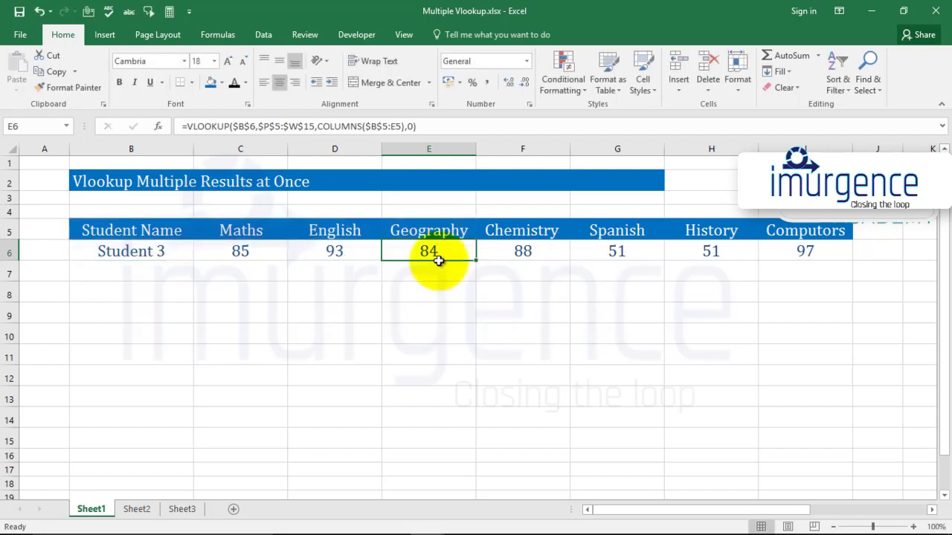